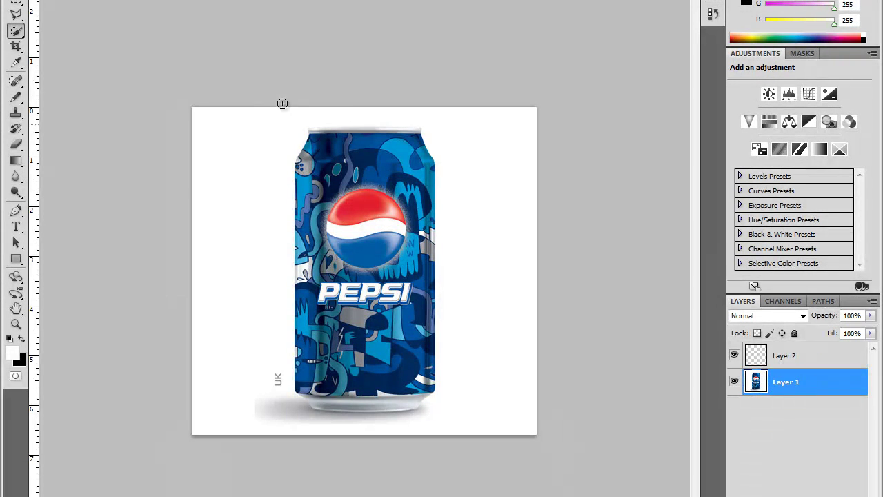
pyautogui.click(799, 359)
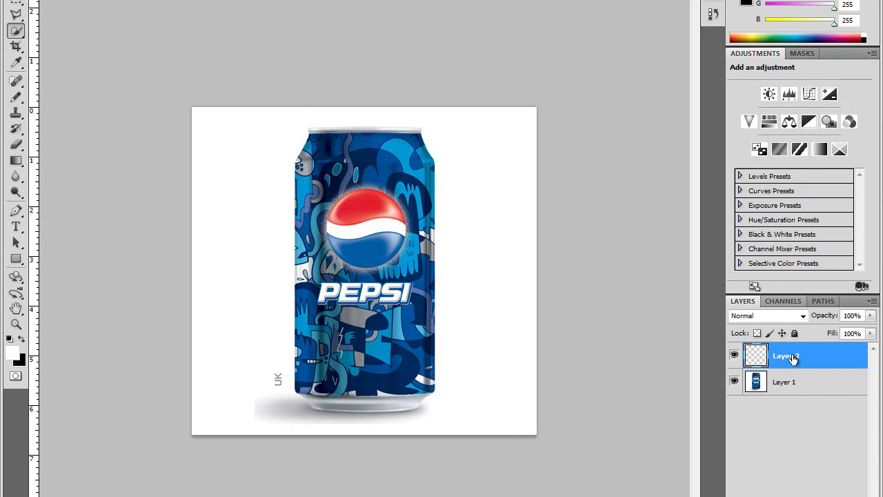
pyautogui.click(438, 241)
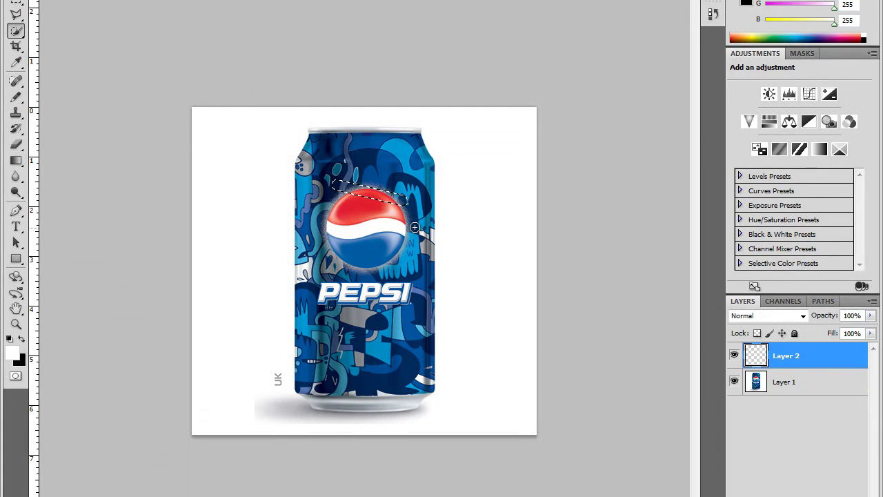
pyautogui.hotkey('ctrl', 'd')
pyautogui.click(785, 381)
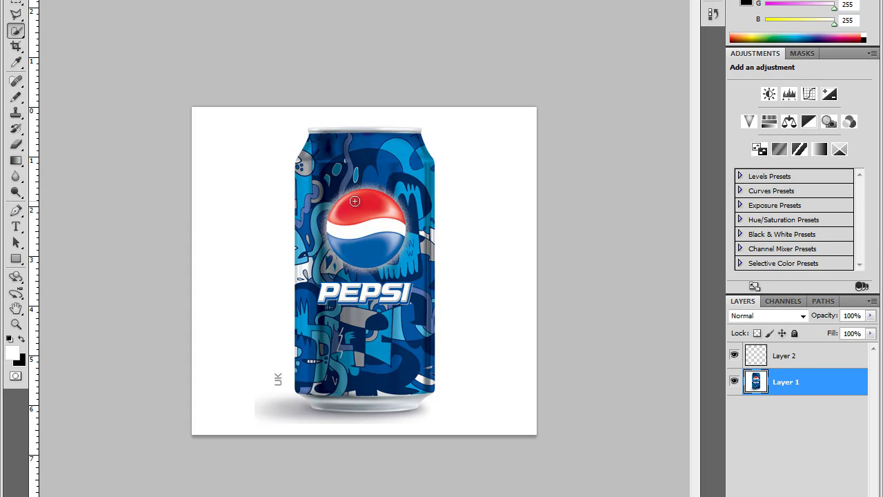
# Select the red upper part of the Pepsi logo with the Quick Selection tool and convert the selection into a work path
pyautogui.click(16, 29)
pyautogui.click(116, 0)
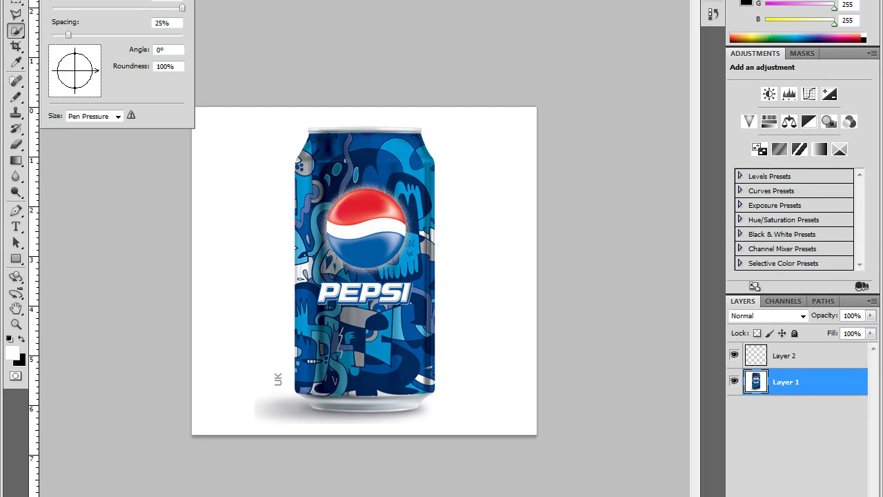
pyautogui.click(358, 212)
pyautogui.moveTo(358, 212); pyautogui.dragTo(398, 219)
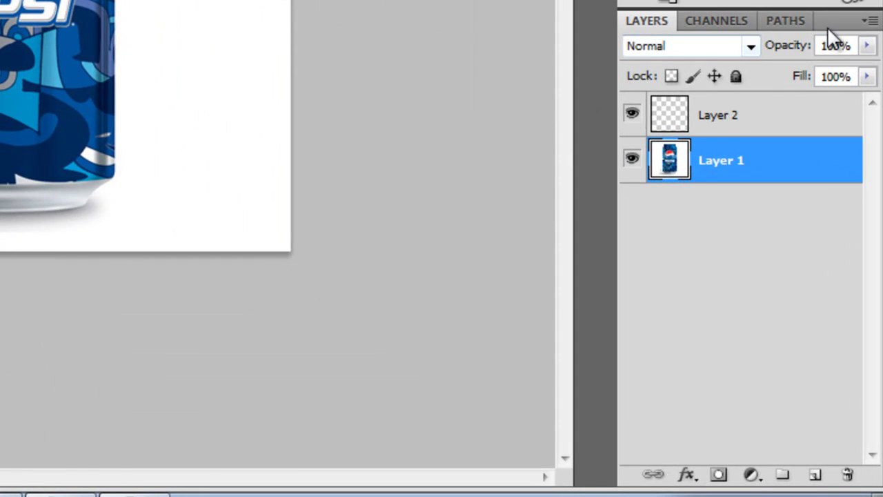
pyautogui.click(790, 22)
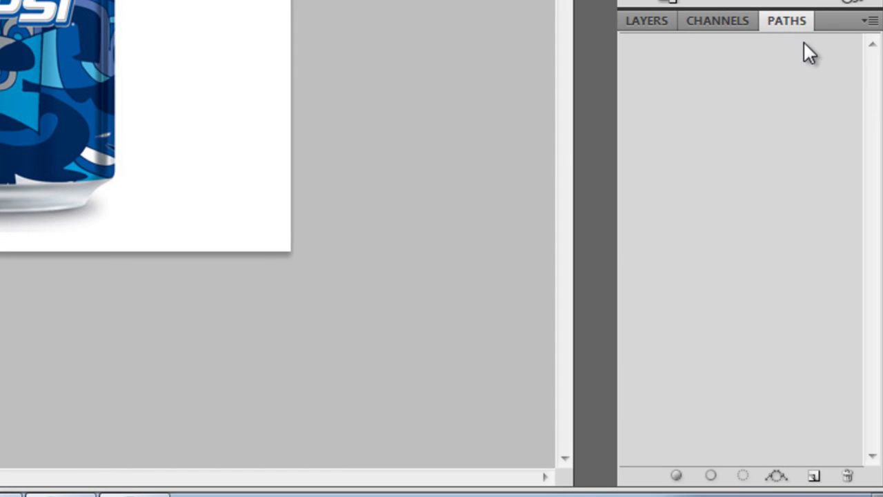
pyautogui.click(772, 482)
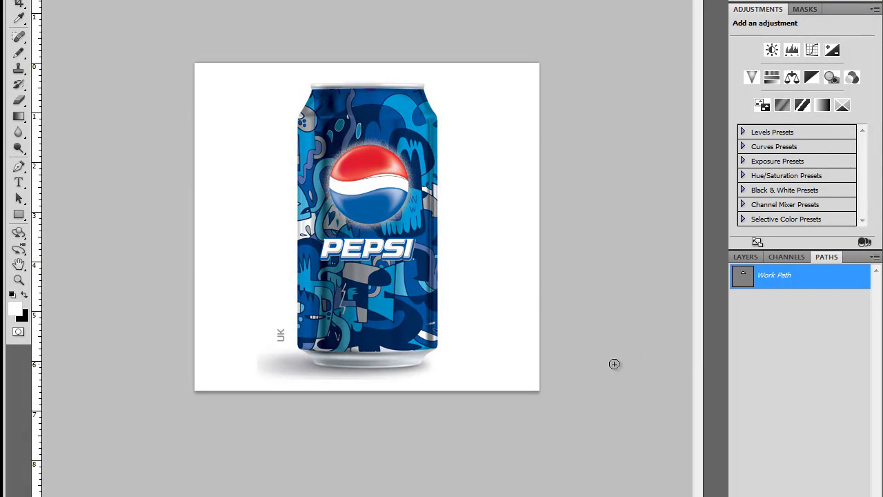
# Create a new path and paste a copy of the red section's work path into it
pyautogui.press('p')
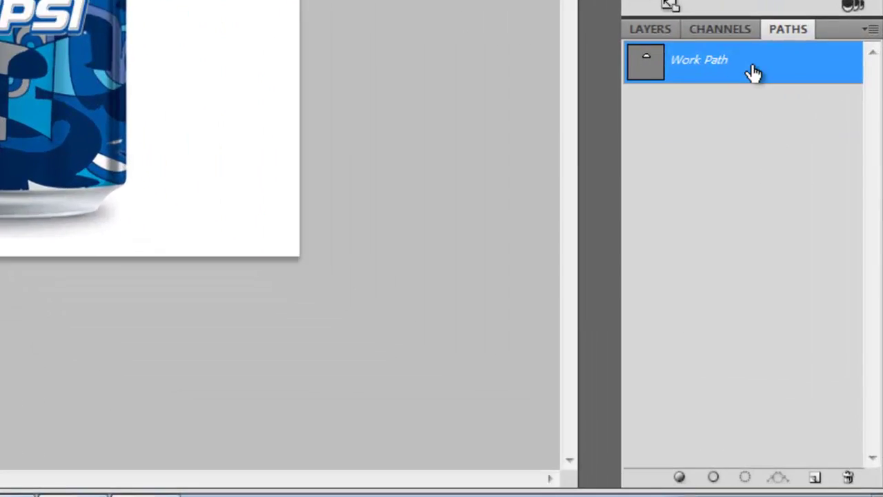
pyautogui.click(814, 477)
pyautogui.click(704, 102)
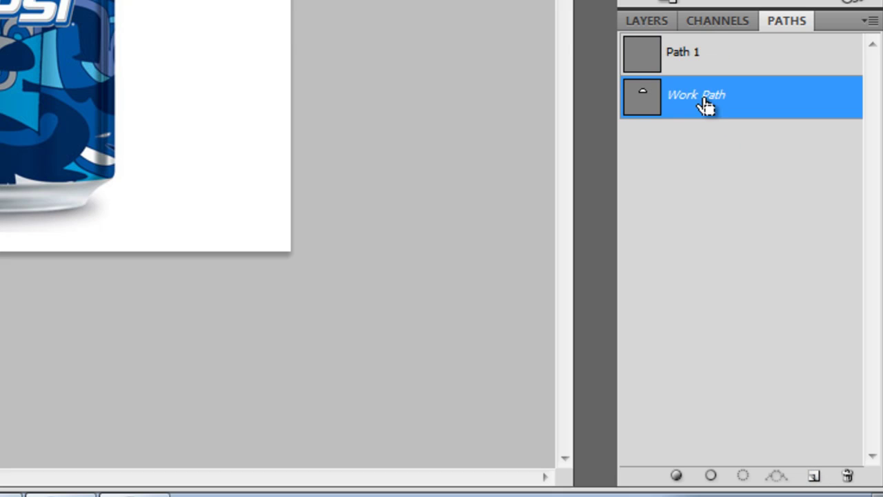
pyautogui.click(705, 60)
pyautogui.hotkey('ctrl', 'v')
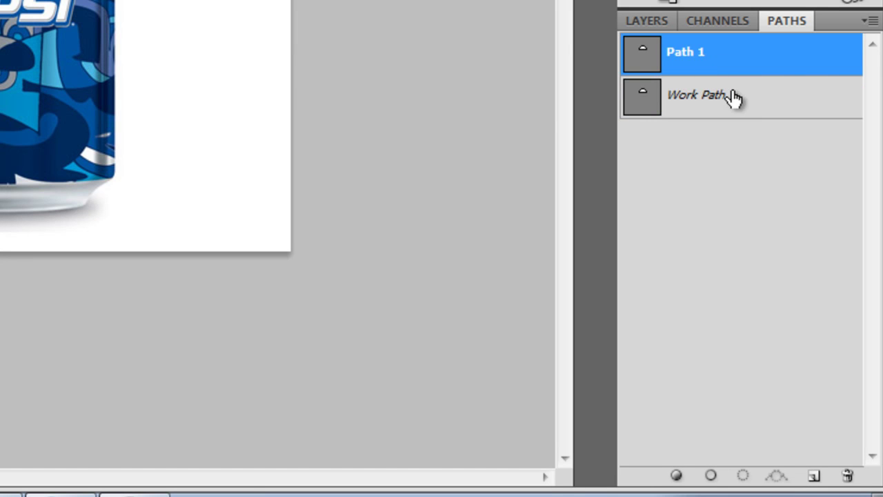
pyautogui.click(721, 109)
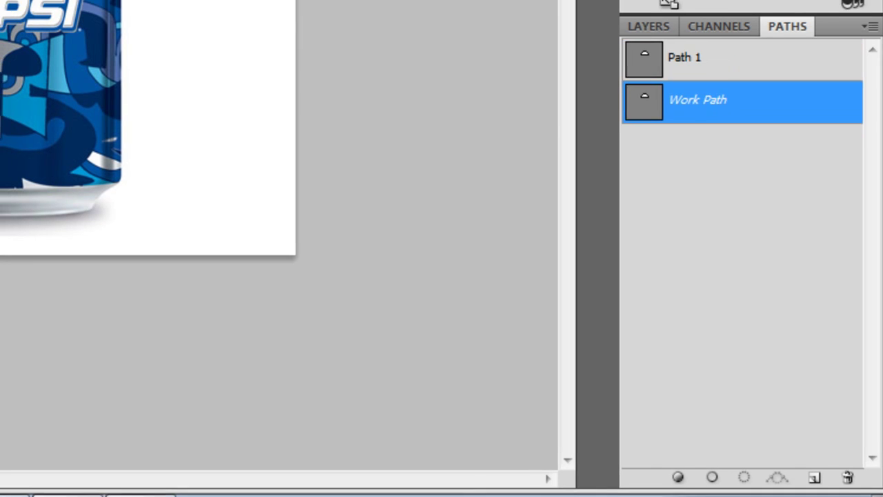
pyautogui.click(59, 1)
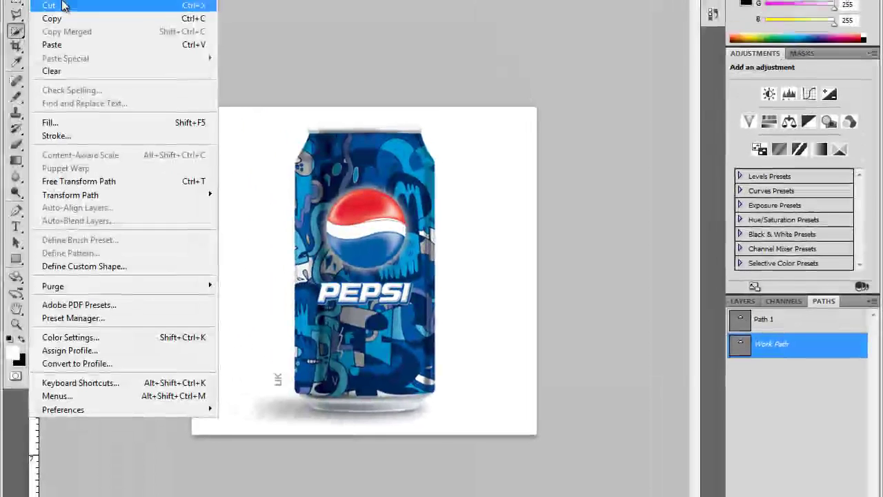
pyautogui.click(765, 321)
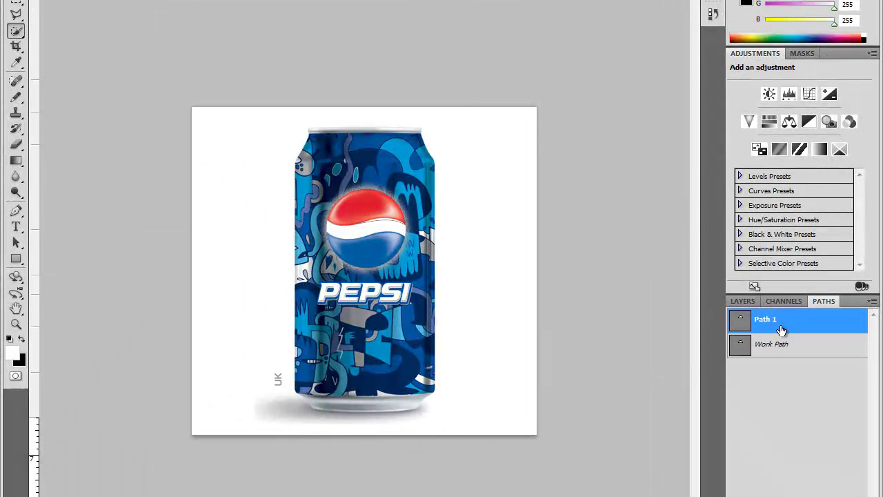
pyautogui.click(59, 2)
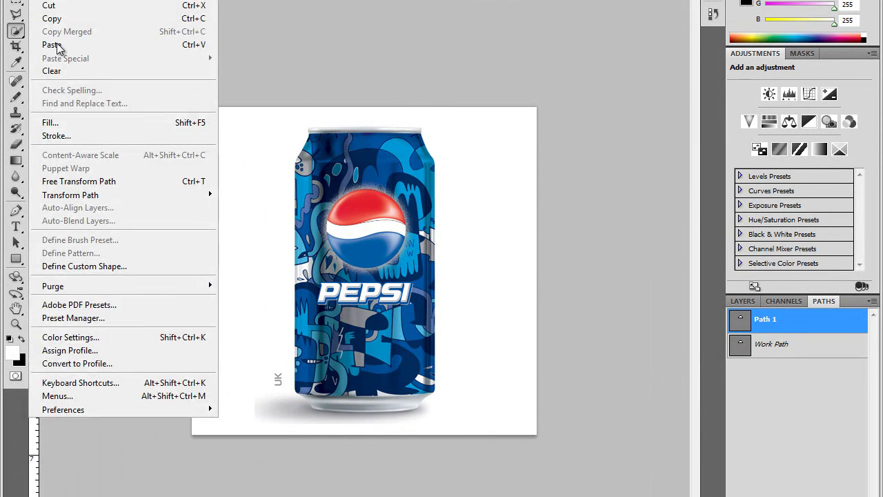
pyautogui.click(59, 39)
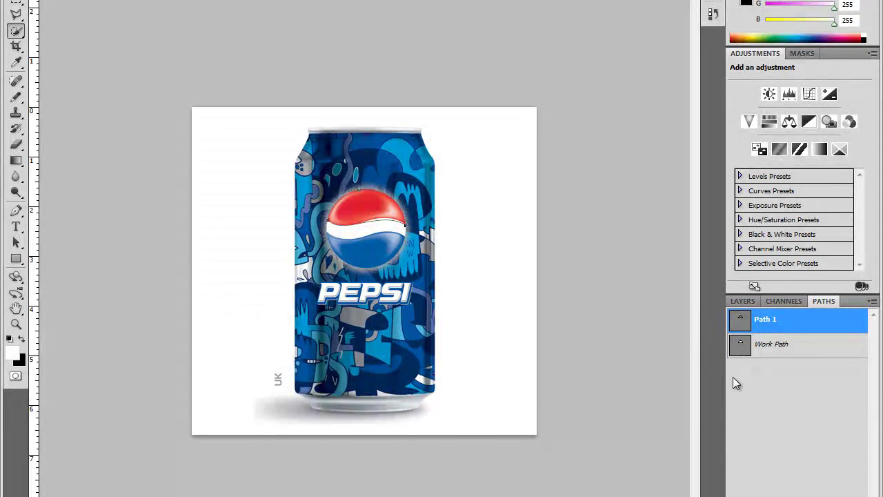
# Make a work path from the logo's white middle band on Layer 1 and paste a copy of it into a second new path
pyautogui.click(774, 348)
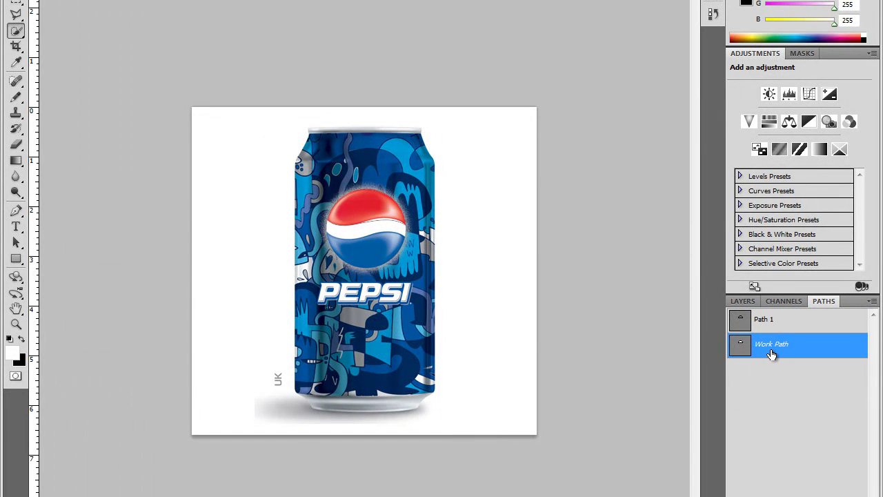
pyautogui.click(743, 301)
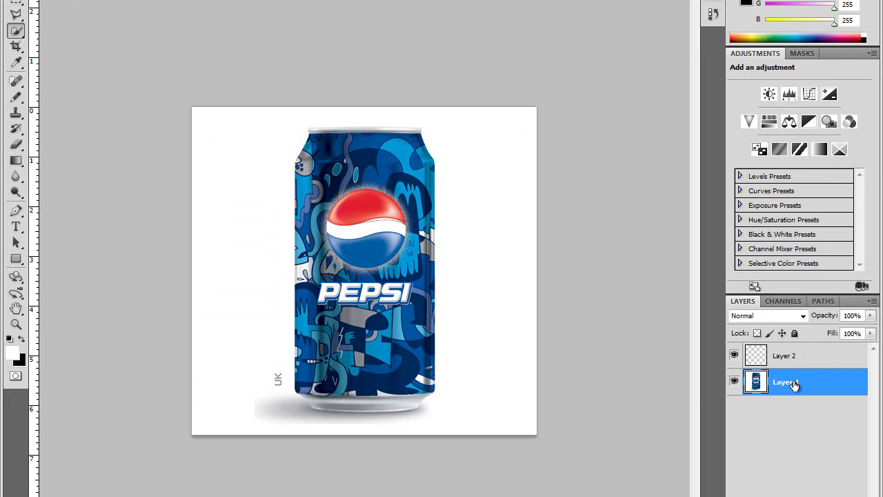
pyautogui.hotkey('ctrl', 'Return')
pyautogui.hotkey('ctrl', 'd')
pyautogui.click(822, 303)
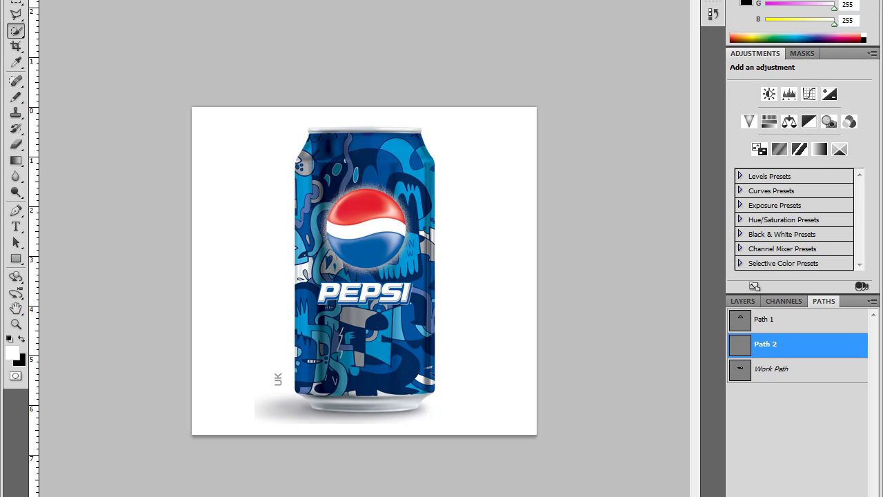
pyautogui.click(774, 373)
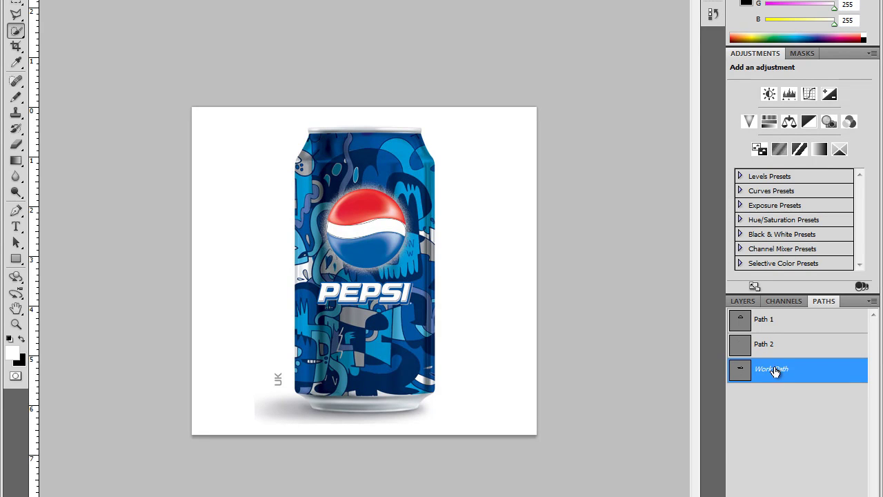
pyautogui.click(778, 349)
# Select the blue lower part of the logo and convert the selection into a work path
pyautogui.click(765, 373)
pyautogui.moveTo(335, 256)
pyautogui.mouseDown()
pyautogui.moveTo(392, 258)
pyautogui.moveTo(383, 267)
pyautogui.mouseUp()
pyautogui.click(838, 496)
pyautogui.click(789, 325)
pyautogui.click(767, 346)
pyautogui.click(773, 372)
# Hide Layer 1, activate Layer 2 and check the outlines of the paths against the transparent canvas
pyautogui.click(745, 301)
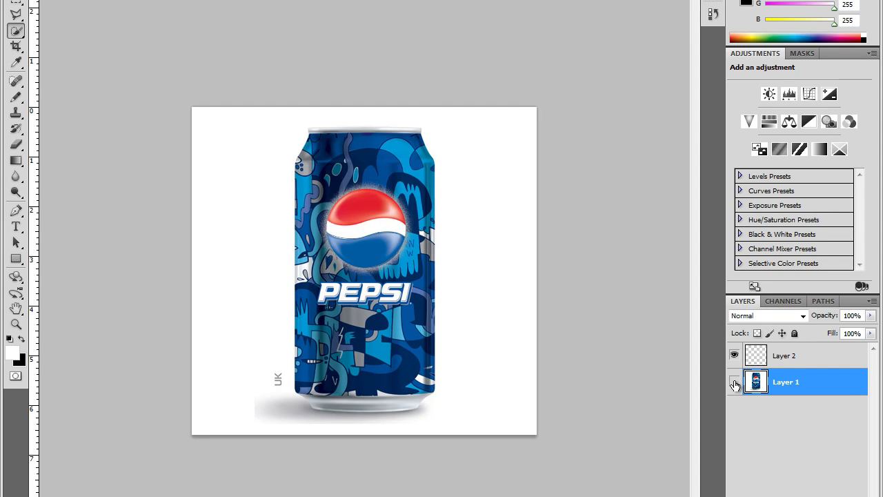
pyautogui.click(734, 382)
pyautogui.click(799, 355)
pyautogui.click(823, 300)
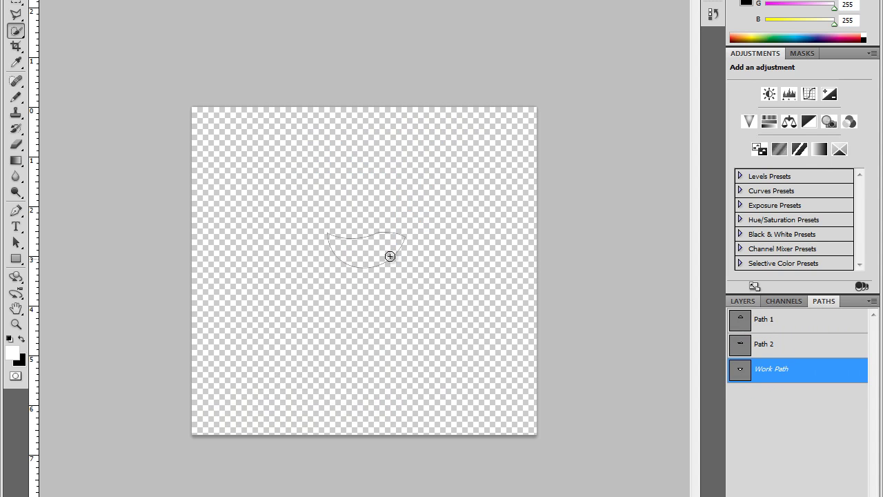
pyautogui.hotkey('ctrl', '+')
pyautogui.hotkey('ctrl', '+')
pyautogui.click(772, 349)
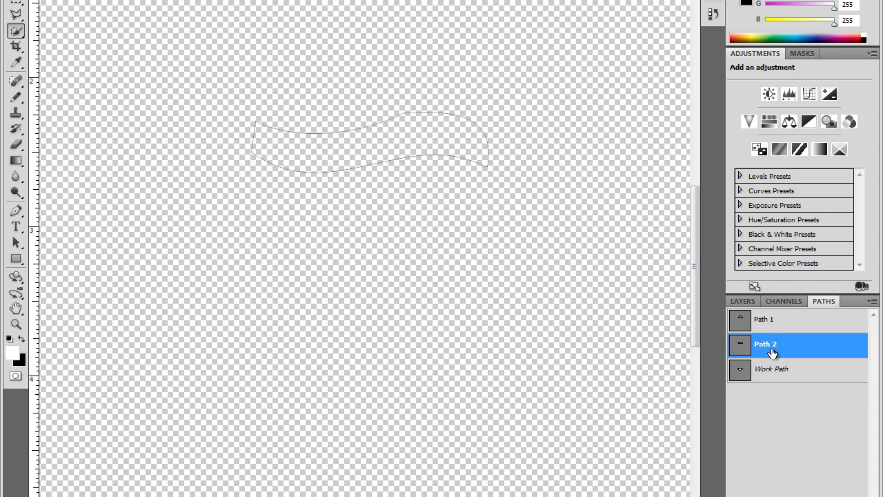
pyautogui.click(786, 327)
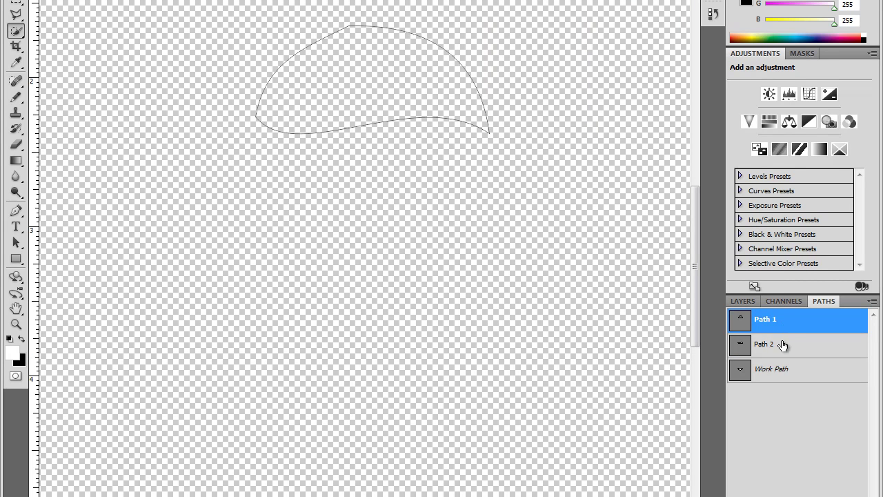
pyautogui.click(782, 349)
# Export Path 1 to an Adobe Illustrator file named "Top Petal" on the Desktop
pyautogui.click(782, 327)
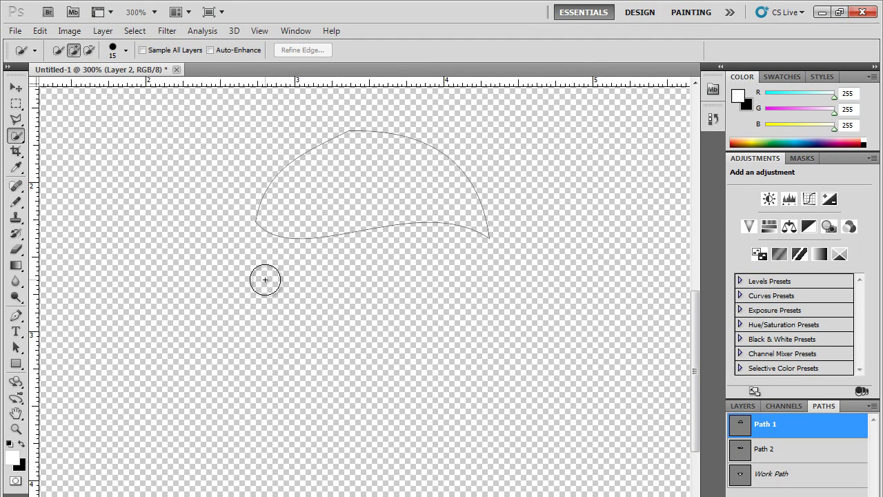
pyautogui.click(14, 31)
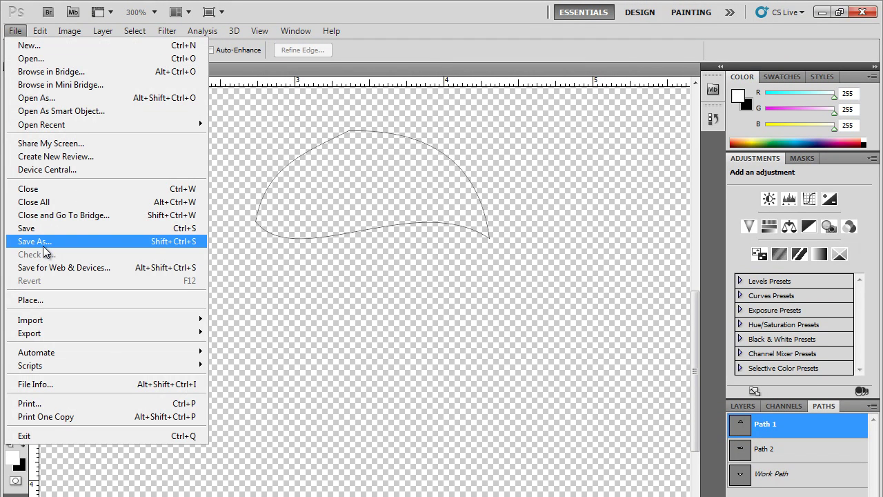
pyautogui.moveTo(93, 336)
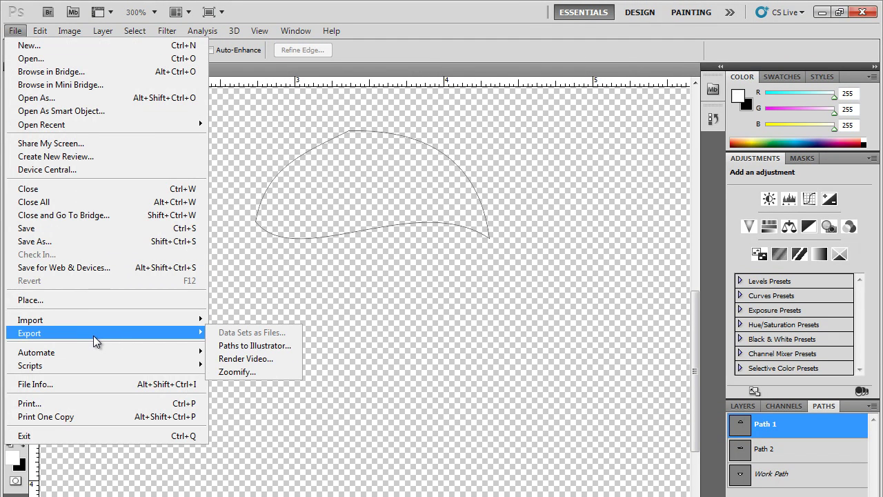
pyautogui.click(243, 346)
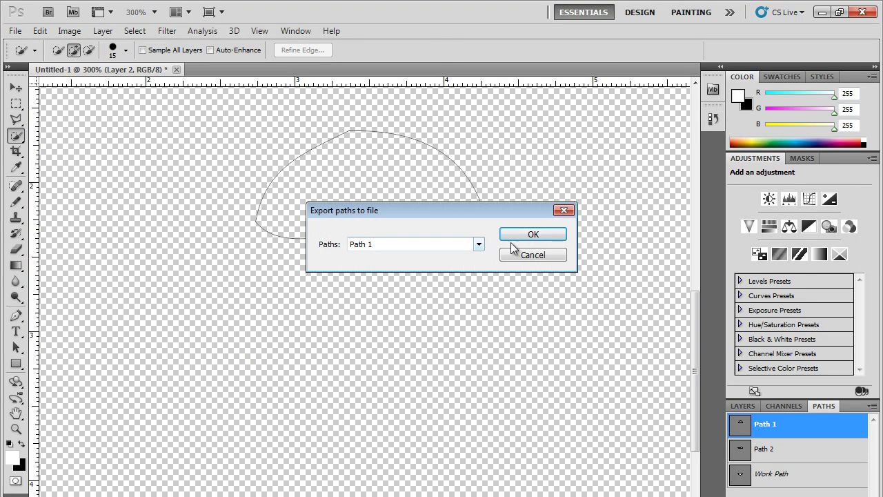
pyautogui.click(532, 234)
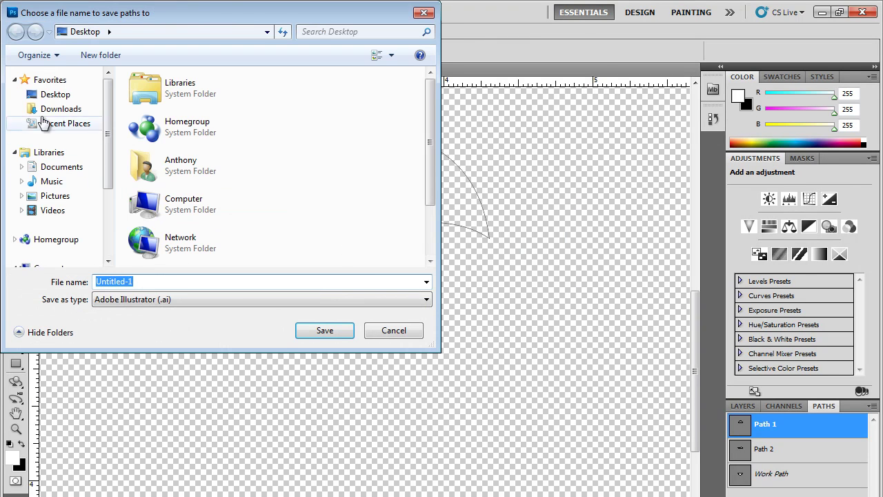
pyautogui.click(58, 94)
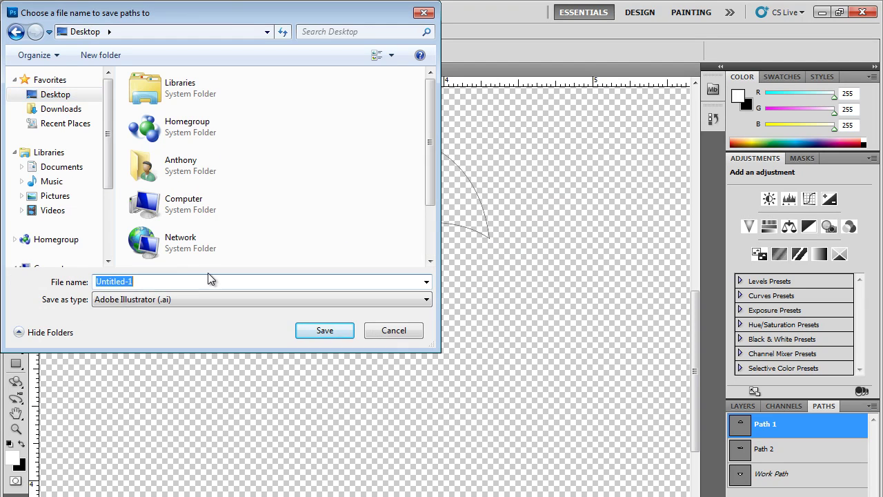
pyautogui.write('Top Petal')
pyautogui.press('Return')
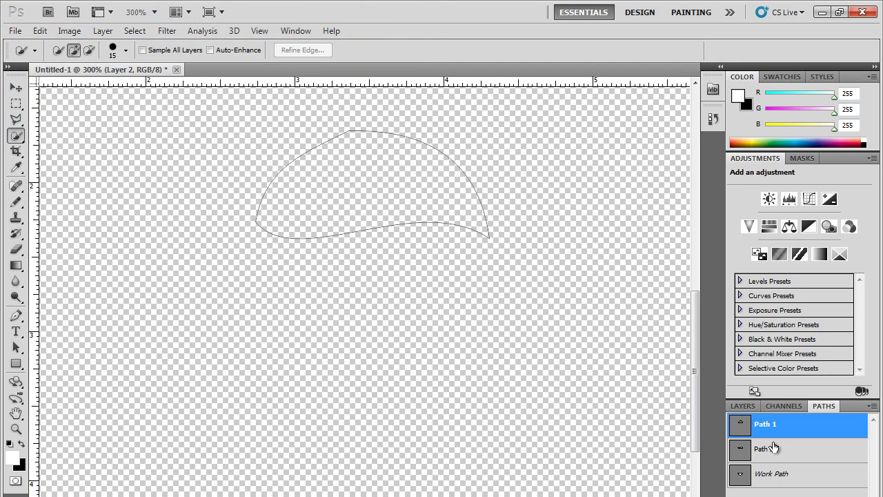
# Export Path 2 to an Adobe Illustrator file named "Middle Pepsio" on the Desktop
pyautogui.click(765, 449)
pyautogui.click(15, 30)
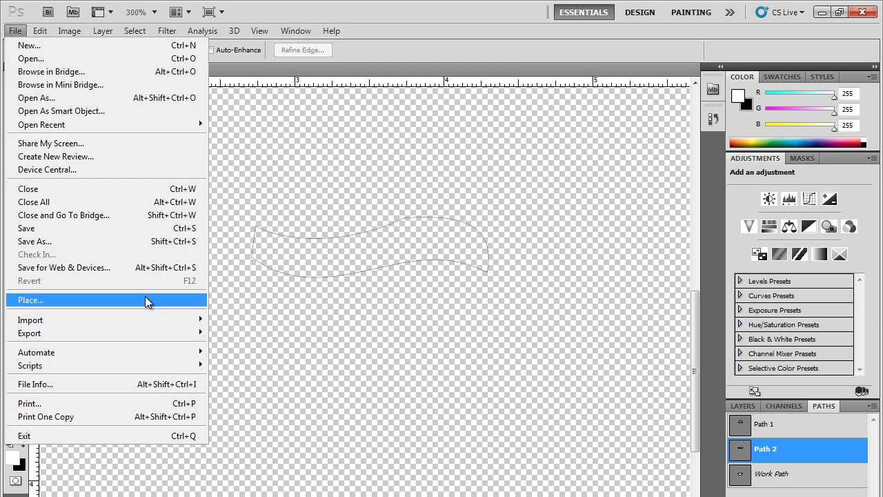
pyautogui.moveTo(146, 334)
pyautogui.click(224, 348)
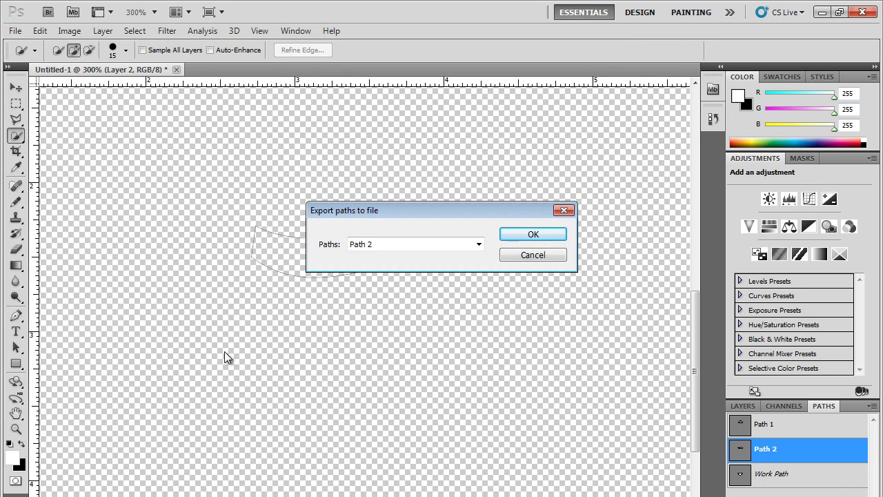
pyautogui.press('Return')
pyautogui.write('Middle Pepsi')
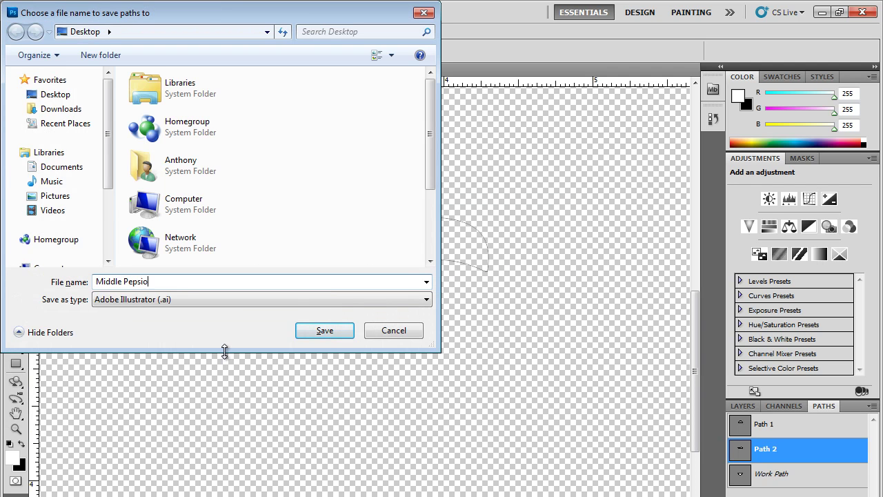
pyautogui.press('Return')
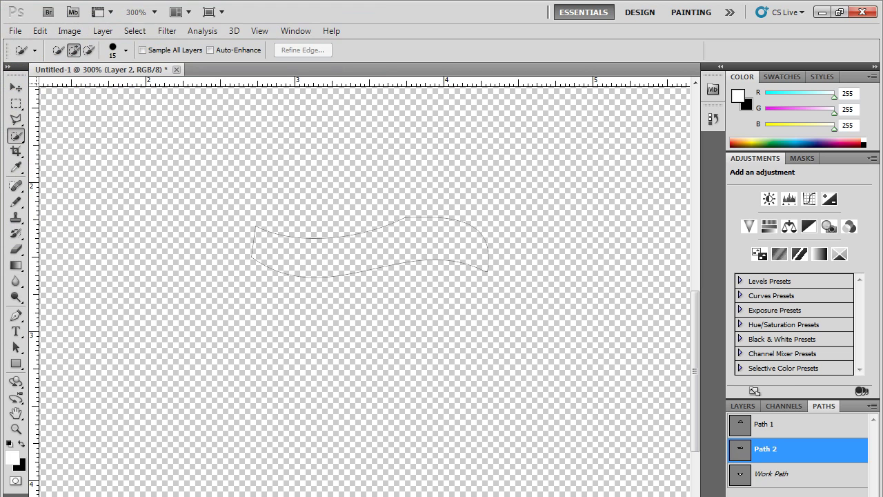
# Export the Work Path of the logo's lower section to an Adobe Illustrator file named "Bottom Pepsi" on the Desktop
pyautogui.click(782, 486)
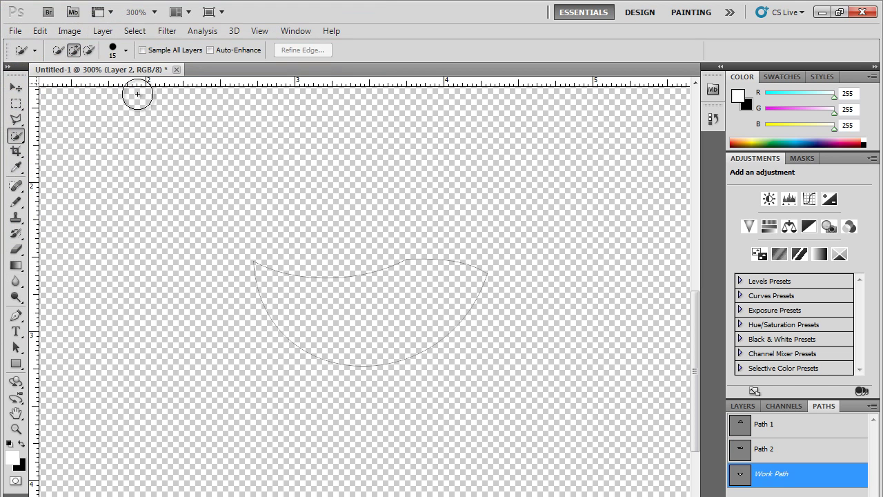
pyautogui.click(15, 31)
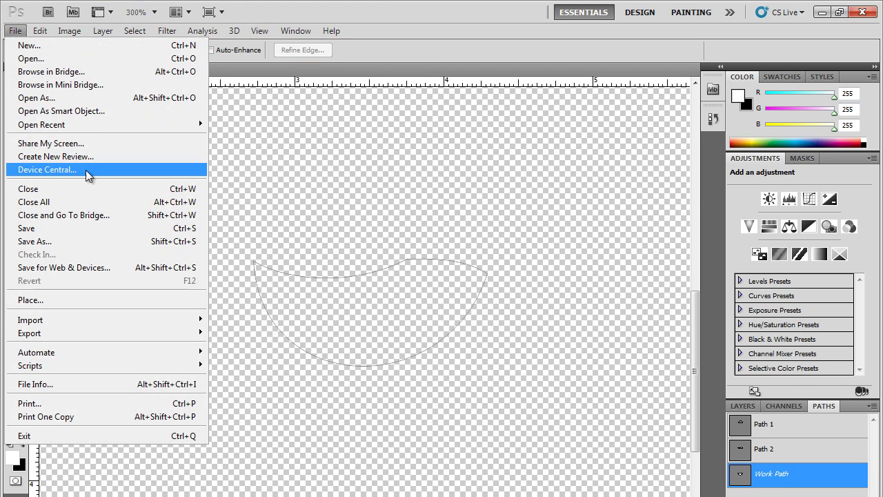
pyautogui.moveTo(123, 334)
pyautogui.click(249, 347)
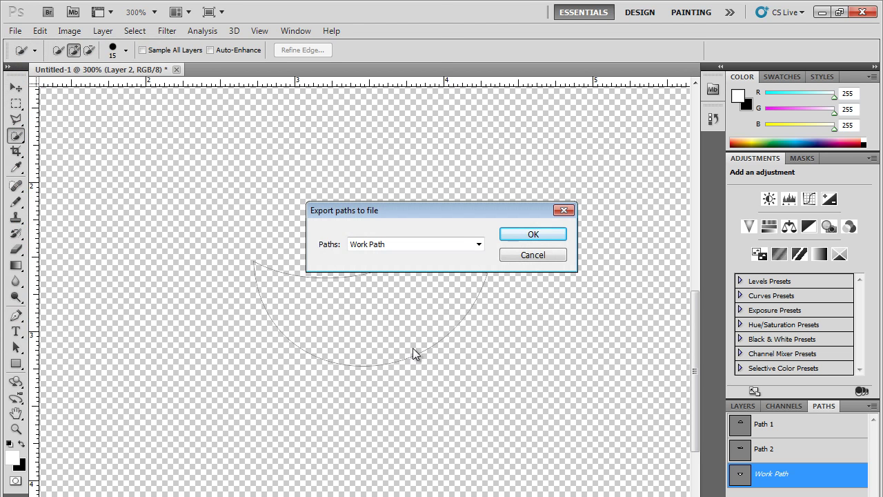
pyautogui.click(532, 234)
pyautogui.write('Boot Print')
pyautogui.press('Return')
# Leave Photoshop and switch to CINEMA 4D
pyautogui.hotkey('ctrl', 'q')
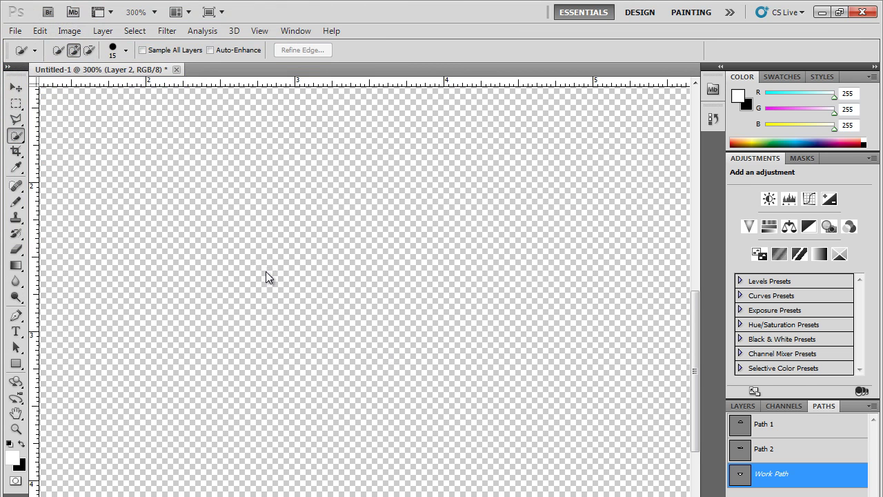
pyautogui.press('n')
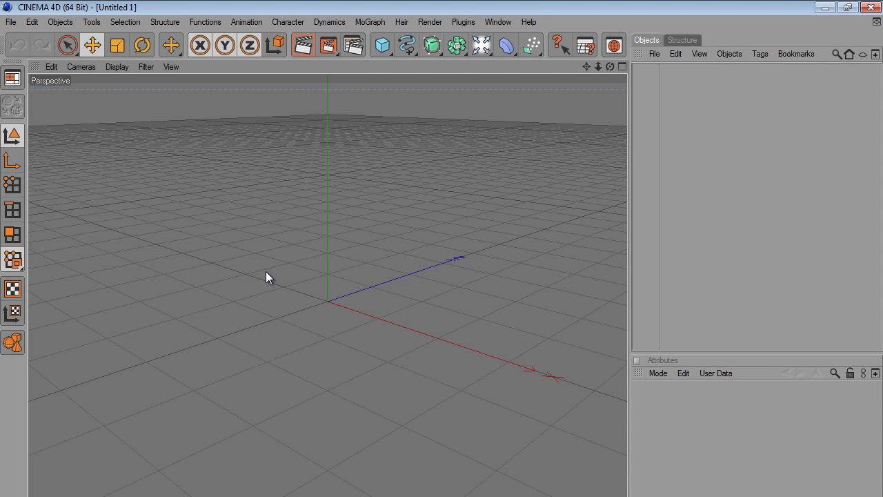
pyautogui.hotkey('alt', 'f')
pyautogui.press('Down')
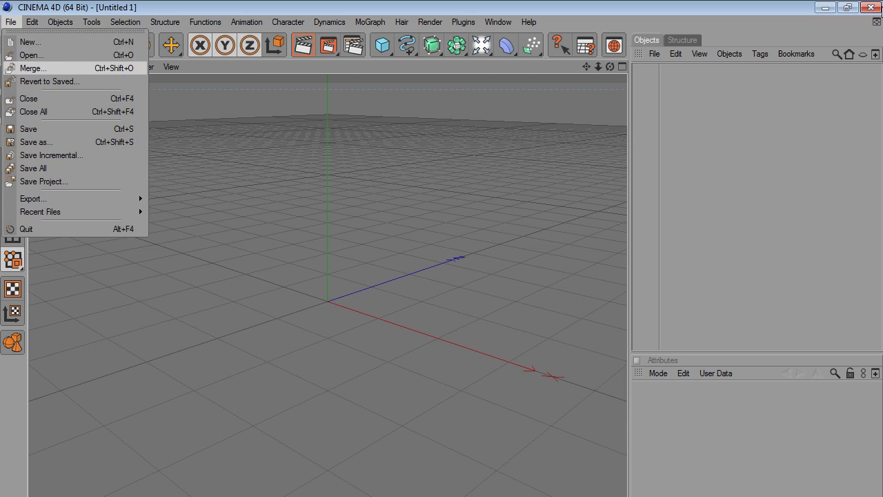
pyautogui.press('Right')
pyautogui.press('Right')
pyautogui.press('Right')
pyautogui.press('Right')
pyautogui.press('Escape')
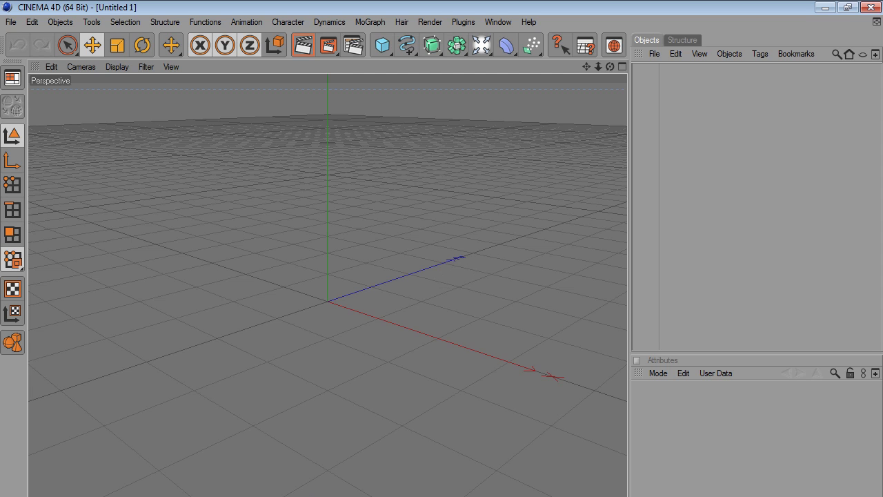
# Merge the file Bottom Pepsi.ai from the Desktop into the empty scene, accepting the Illustrator import settings
pyautogui.hotkey('alt', 'f')
pyautogui.press('Down')
pyautogui.press('Return')
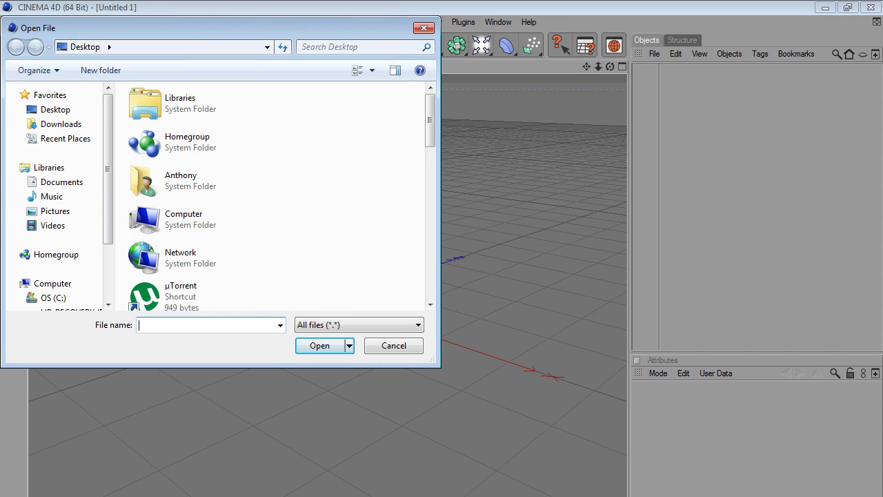
pyautogui.scroll(-10, 286, 110)
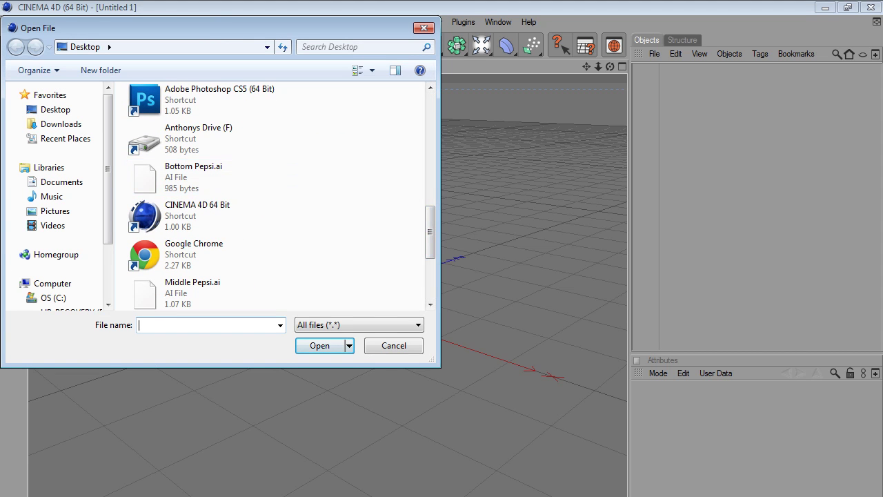
pyautogui.click(207, 176)
pyautogui.press('Down')
pyautogui.press('Down')
pyautogui.press('Down')
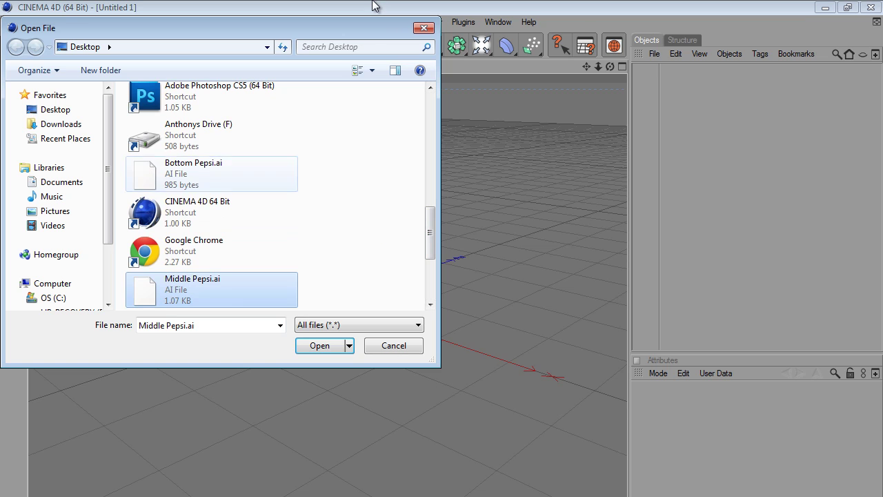
pyautogui.press('Up')
pyautogui.press('Up')
pyautogui.press('Up')
pyautogui.press('Tab')
pyautogui.press('Return')
pyautogui.press('Return')
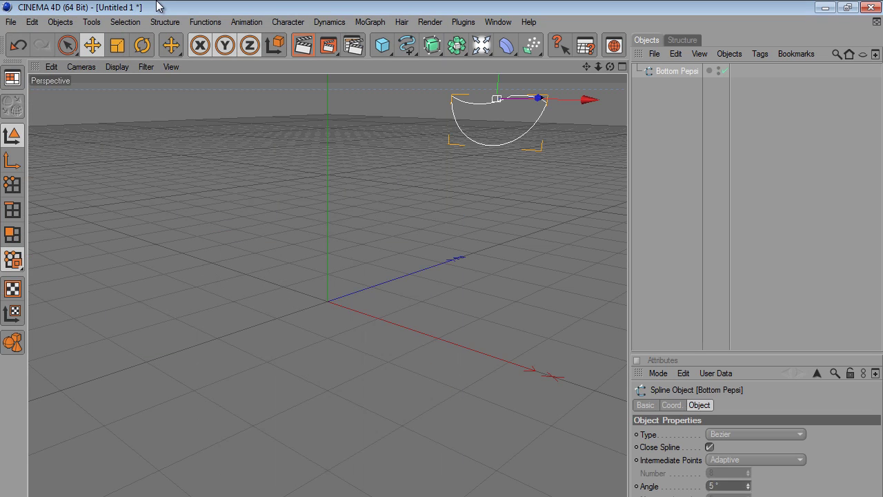
# Merge the file Middle Pepsi.ai from the Desktop into the scene that holds the bottom spline
pyautogui.scroll(-3, 151, 5)
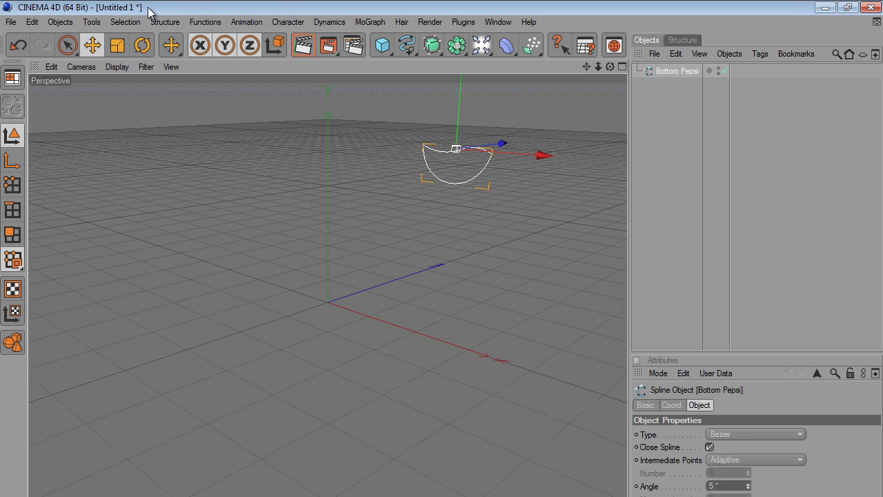
pyautogui.hotkey('alt', 'f')
pyautogui.click(32, 68)
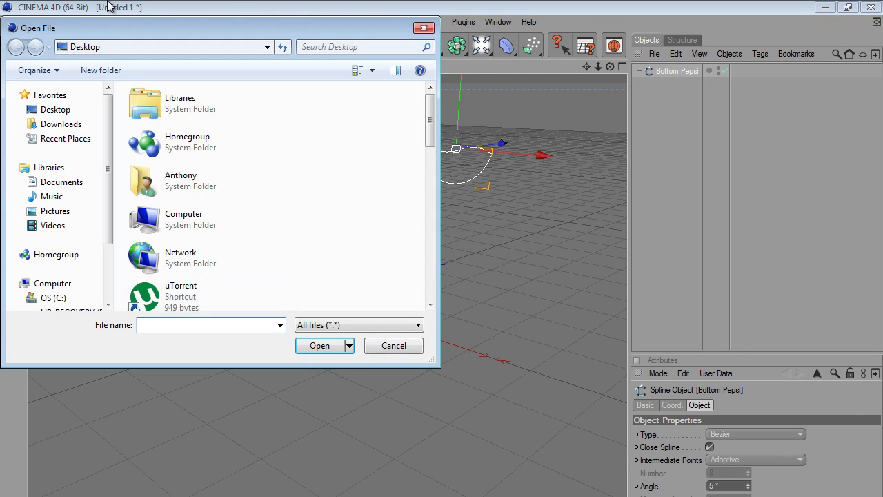
pyautogui.scroll(-5, 276, 193)
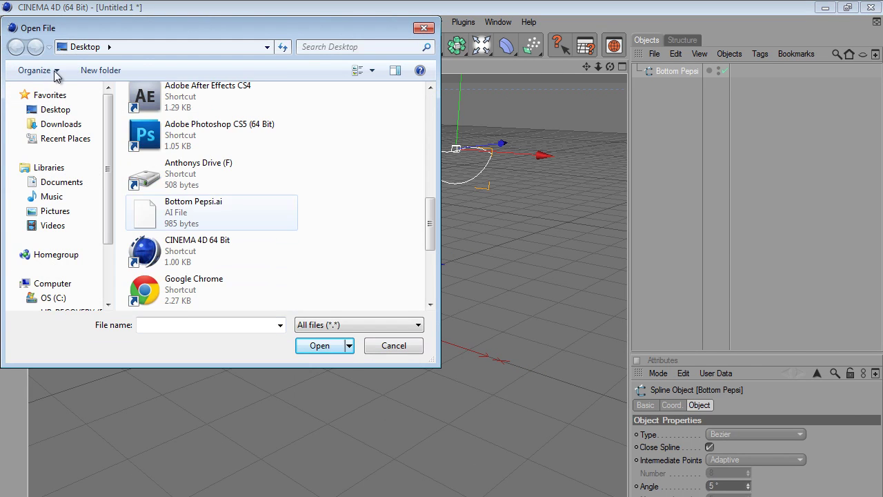
pyautogui.click(183, 218)
pyautogui.scroll(-3, 423, 139)
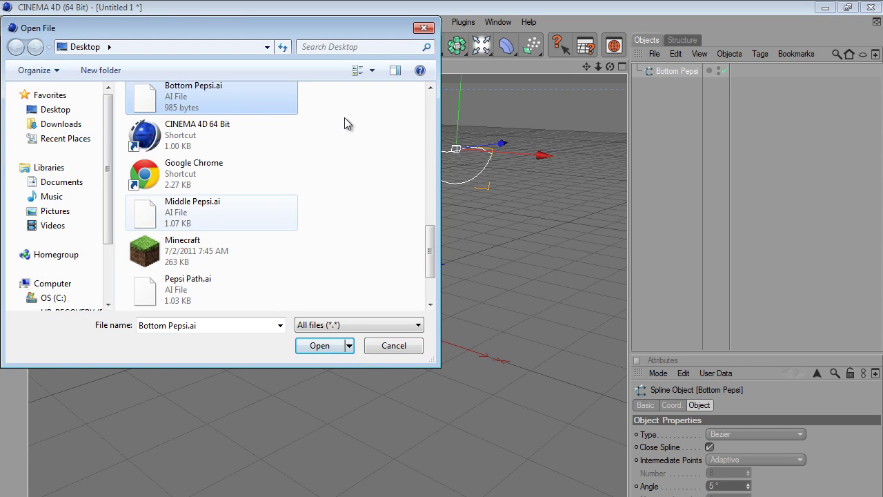
pyautogui.press('Return')
pyautogui.press('Return')
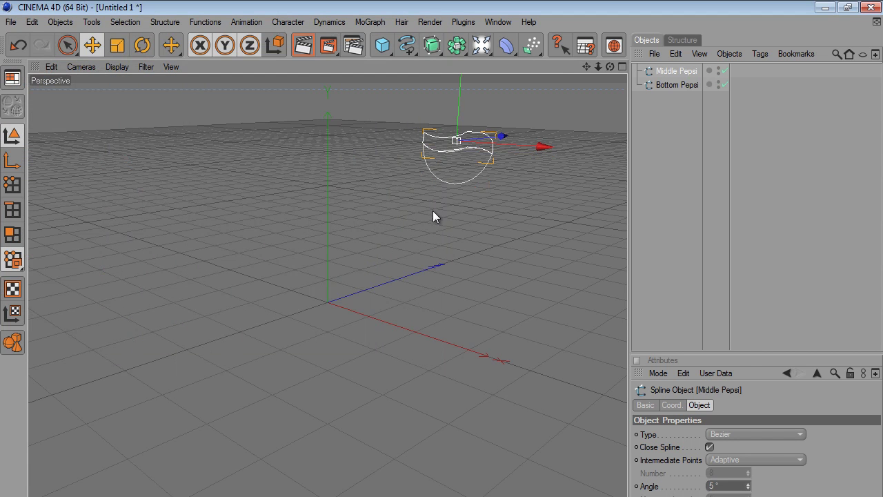
# Merge the file Top Pepsi.ai from the Desktop into the scene with an Illustrator import scale of 1
pyautogui.hotkey('alt', 'f')
pyautogui.press('Down')
pyautogui.press('Down')
pyautogui.press('Down')
pyautogui.press('Down')
pyautogui.press('Down')
pyautogui.press('Down')
pyautogui.press('Down')
pyautogui.press('Down')
pyautogui.press('Down')
pyautogui.press('Up')
pyautogui.press('Up')
pyautogui.press('Up')
pyautogui.press('Up')
pyautogui.press('Up')
pyautogui.press('Up')
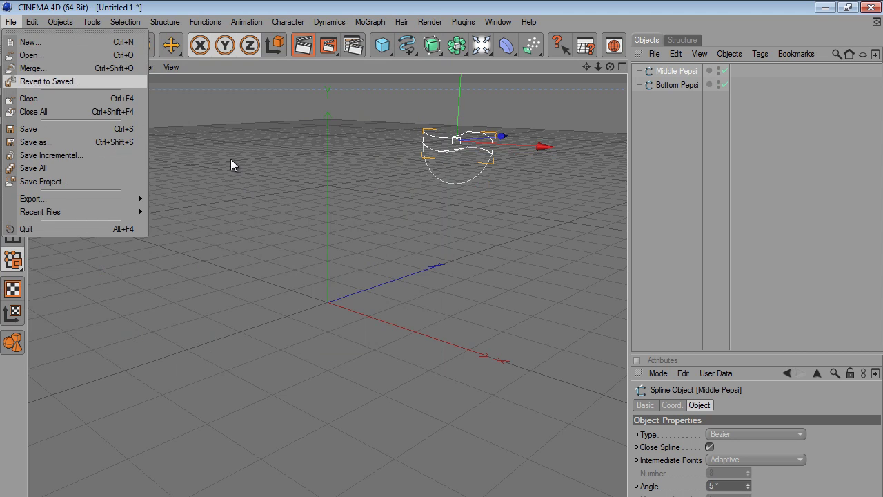
pyautogui.press('Return')
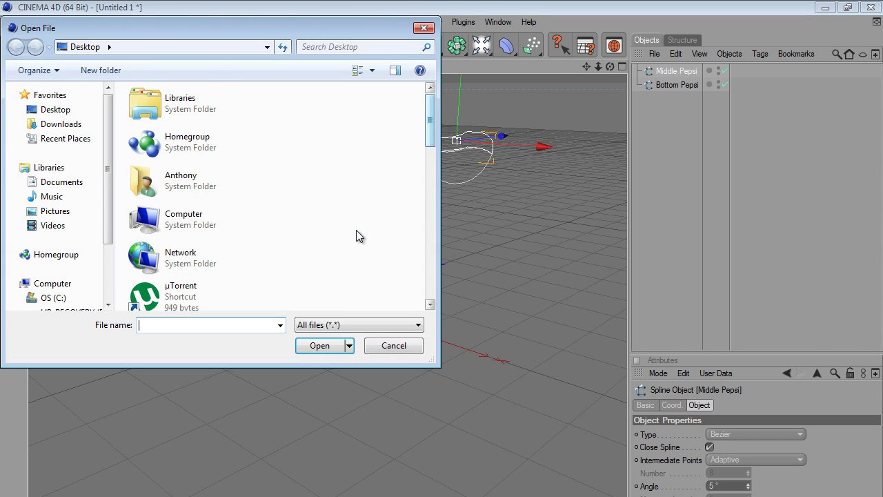
pyautogui.scroll(-10, 258, 177)
pyautogui.click(187, 306)
pyautogui.click(319, 345)
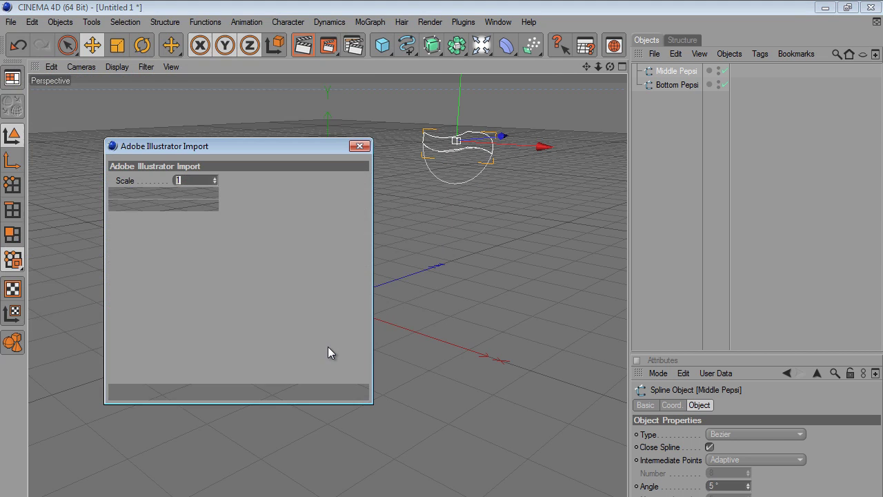
pyautogui.press('Return')
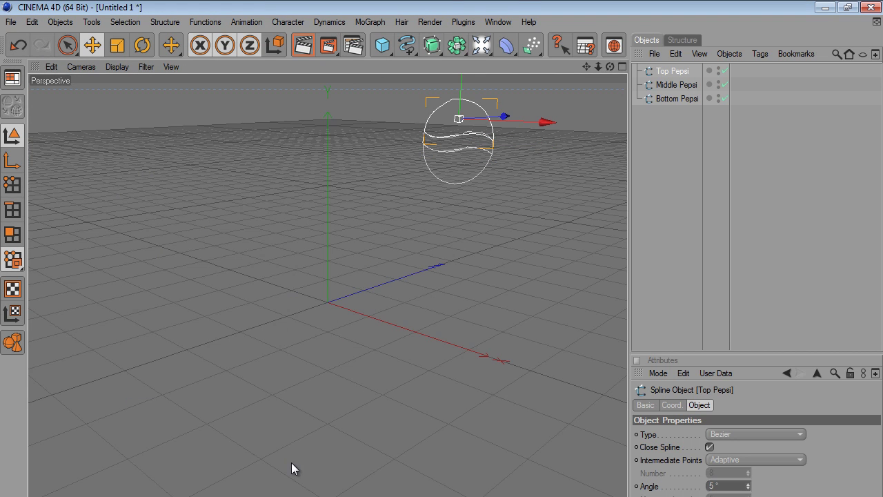
# Move the Top Pepsi spline slightly upward along the Y axis, away from the Middle Pepsi spline
pyautogui.keyDown('alt'); pyautogui.moveTo(449, 213); pyautogui.dragTo(449, 297); pyautogui.keyUp('alt')
pyautogui.keyDown('alt'); pyautogui.moveTo(143, 248); pyautogui.dragTo(143, 205); pyautogui.keyUp('alt')
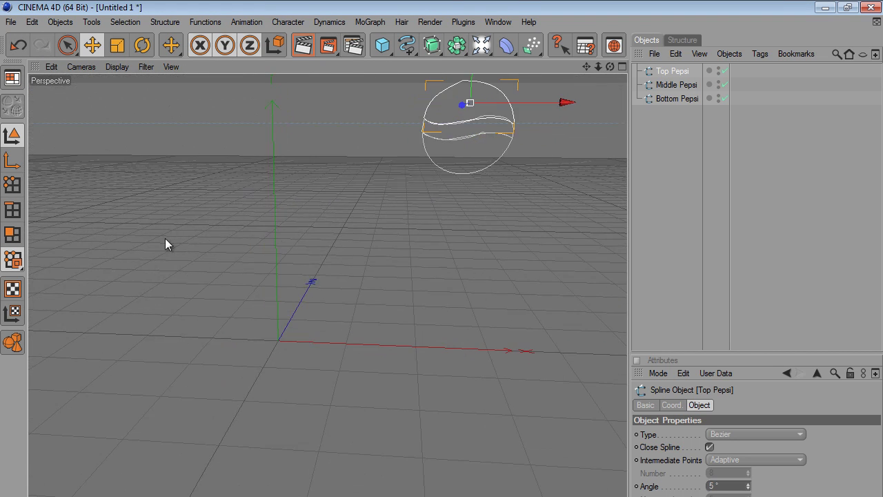
pyautogui.keyDown('alt'); pyautogui.moveTo(205, 295); pyautogui.dragTo(235, 213); pyautogui.keyUp('alt')
pyautogui.hotkey('ctrl', 'z')
pyautogui.hotkey('ctrl', 'z')
pyautogui.hotkey('ctrl', 'z')
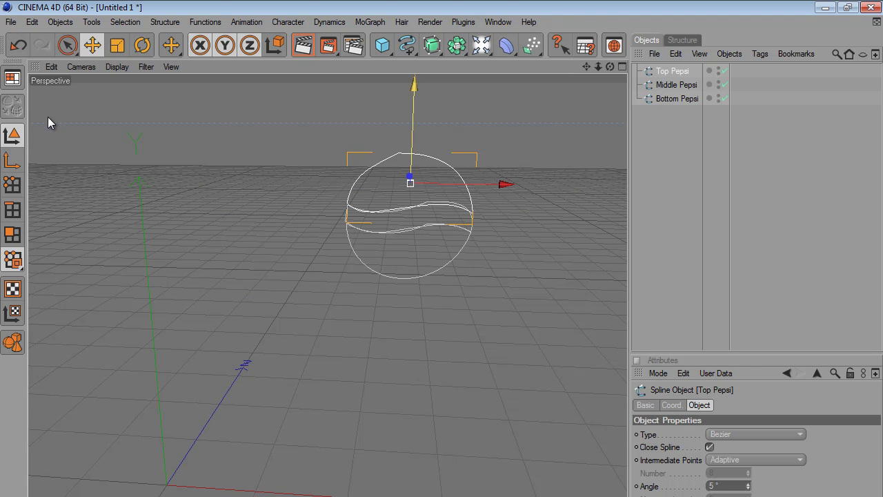
pyautogui.moveTo(418, 138); pyautogui.dragTo(412, 271)
pyautogui.moveTo(304, 274); pyautogui.dragTo(241, 276)
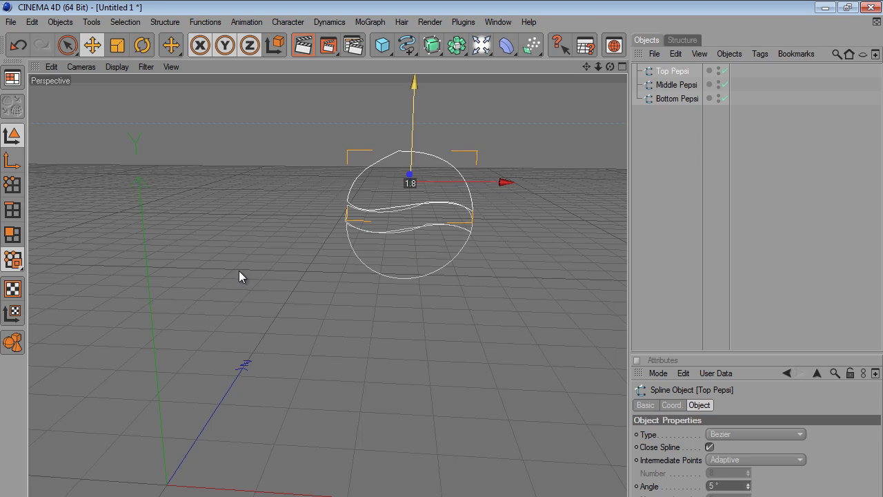
pyautogui.hotkey('ctrl', 'z')
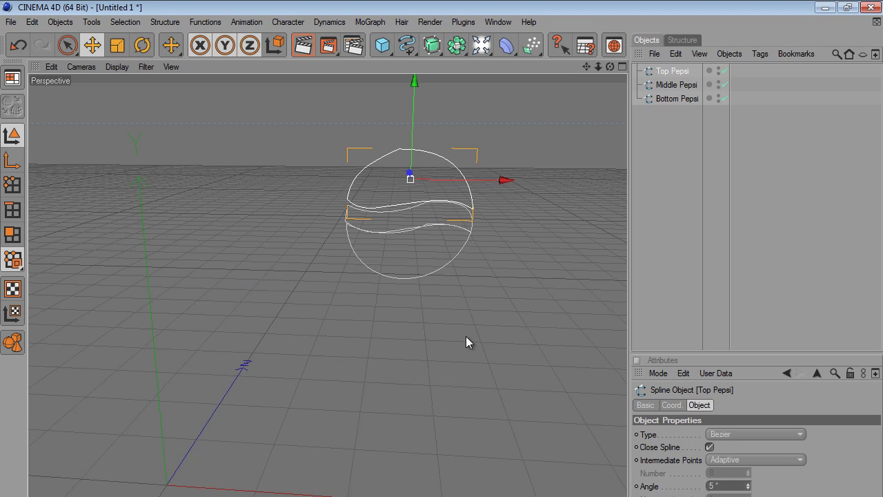